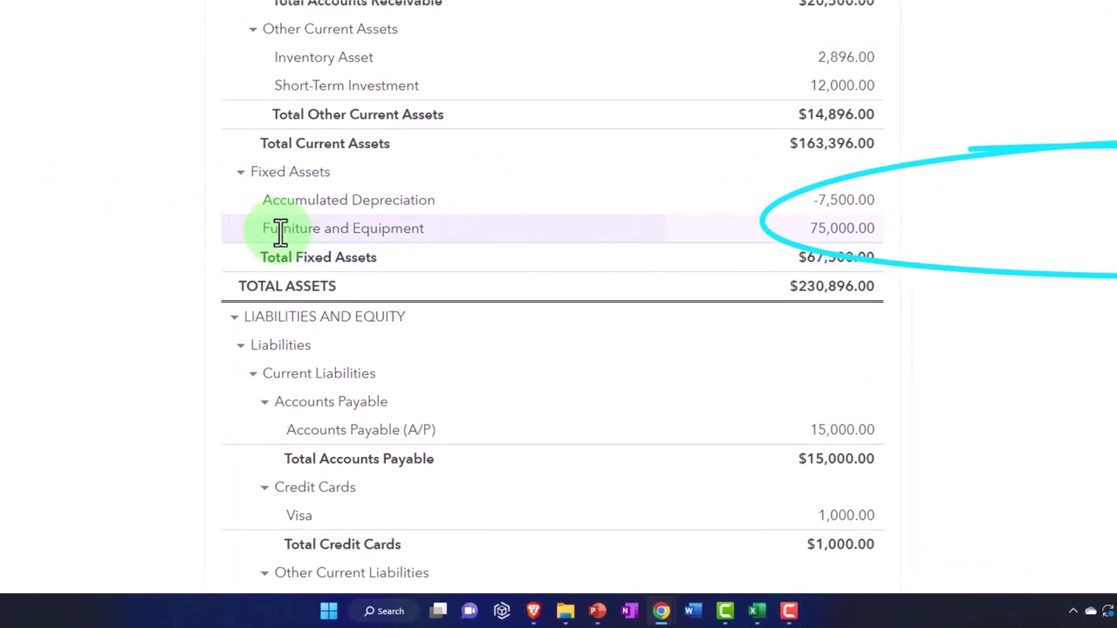
- Go from the QuickBooks dashboard to the Get Great Guitars Chart of Accounts
left_click(104, 13)
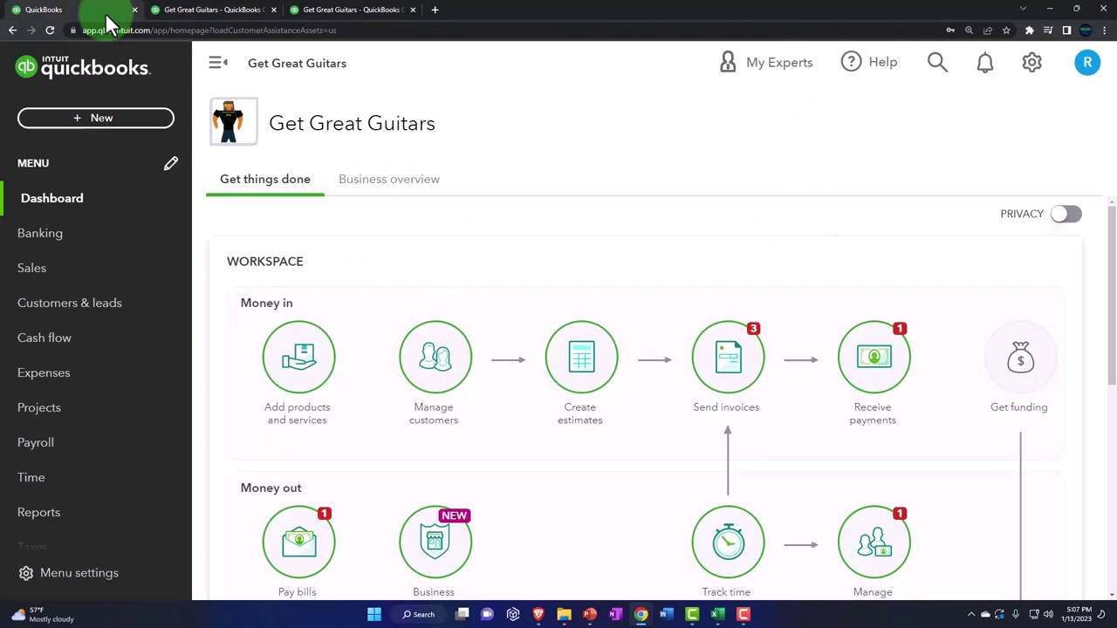
scroll(116, 336, "down", 3)
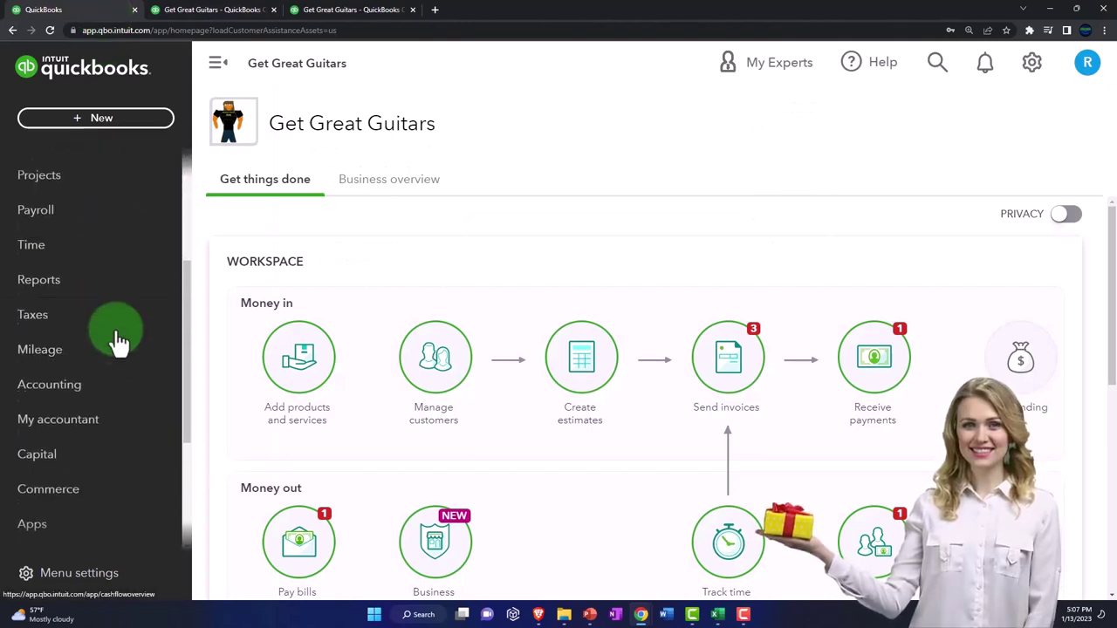
left_click(92, 389)
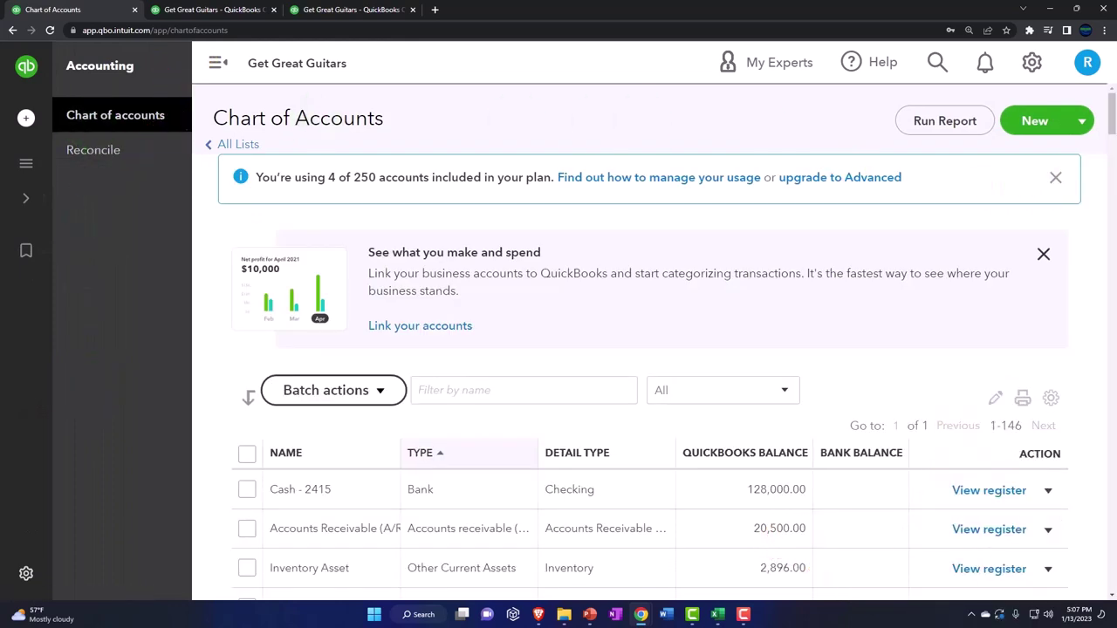
key("alt+Tab")
left_click_drag(1013, 175, 595, 137)
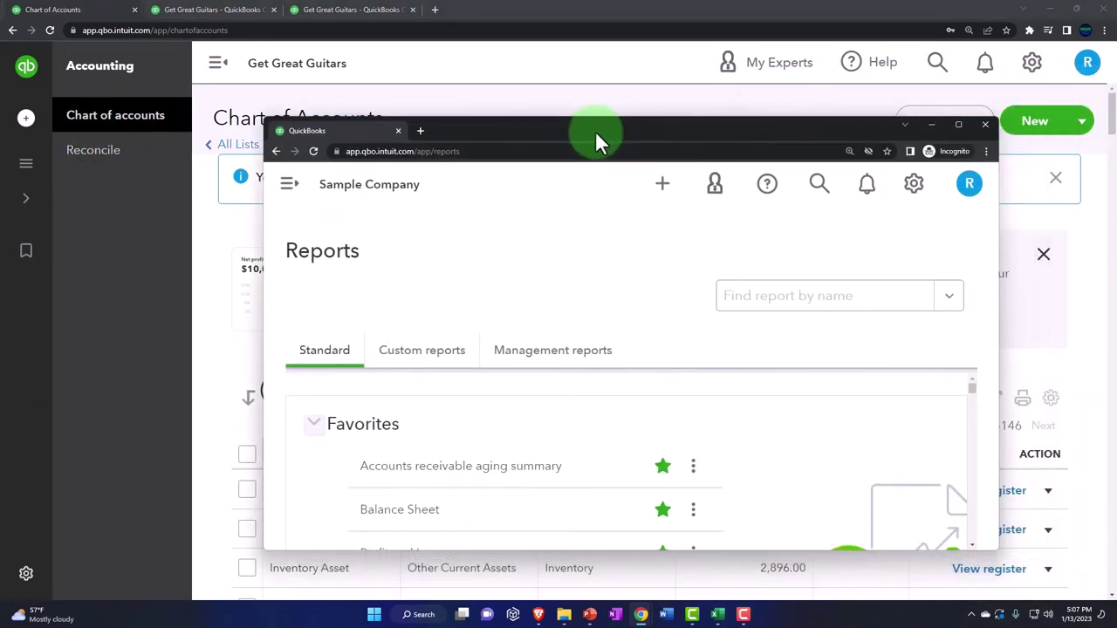
left_click(288, 186)
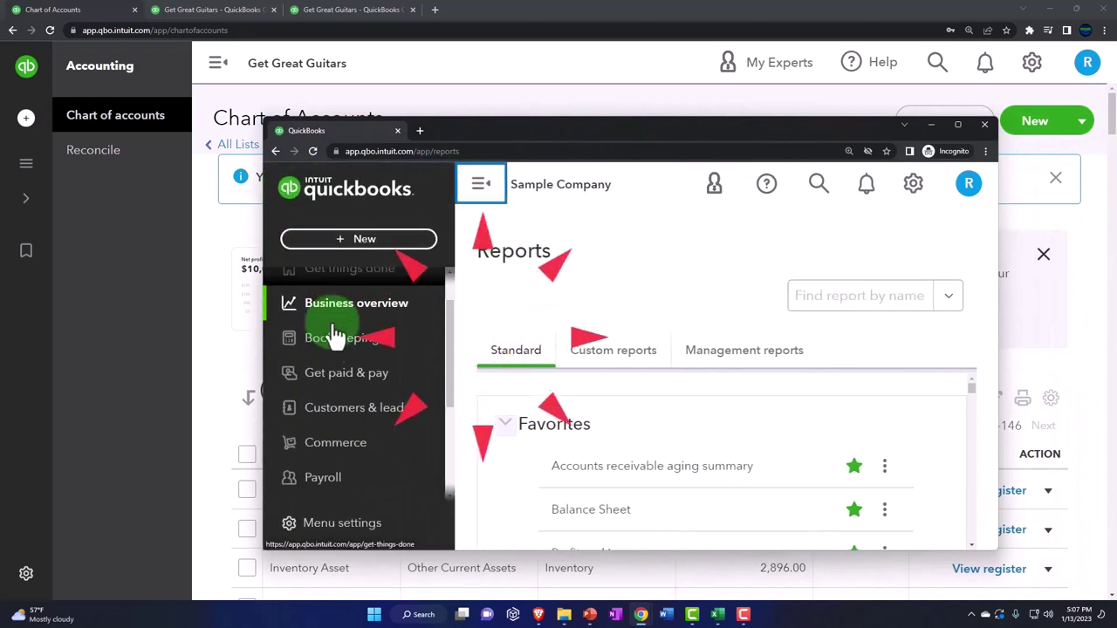
left_click(332, 330)
scroll(346, 384, "down", 1)
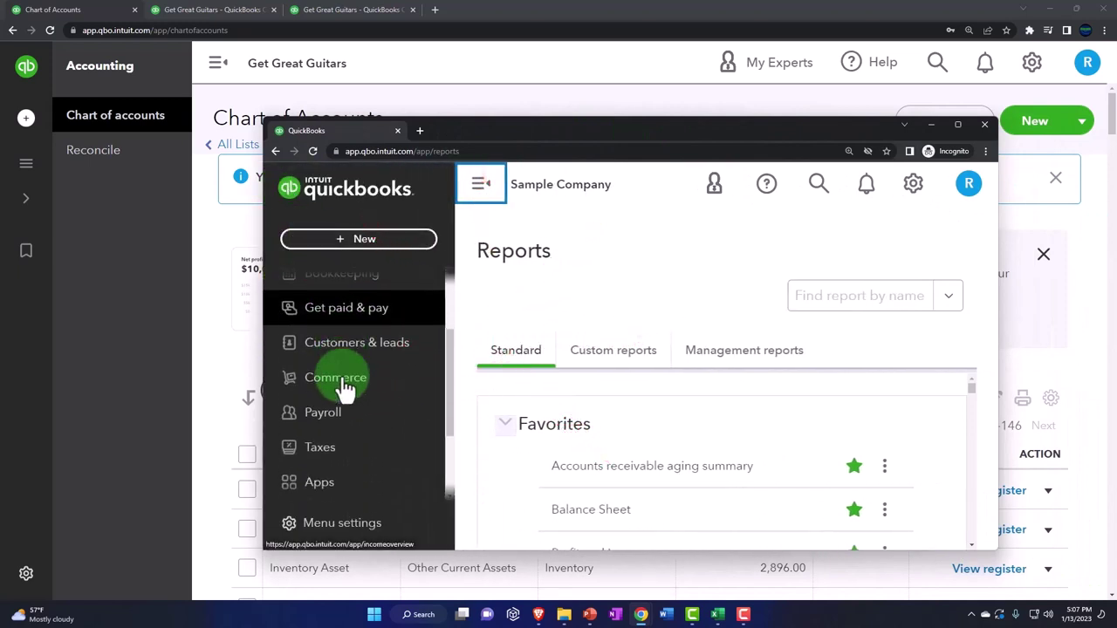
scroll(344, 389, "up", 1)
left_click(338, 349)
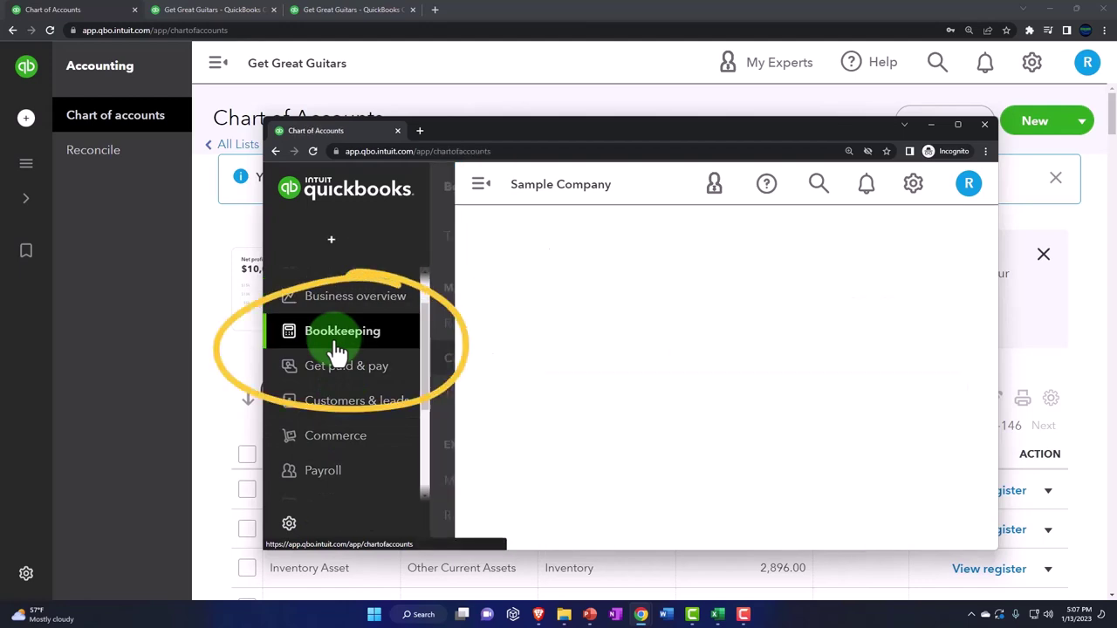
left_click(340, 367)
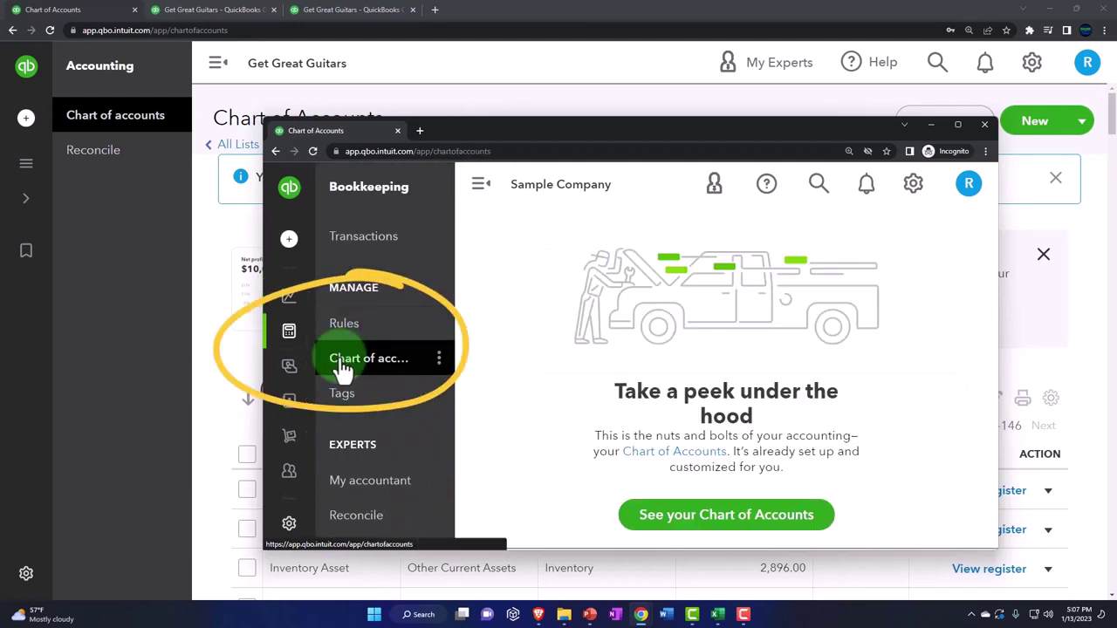
left_click(772, 522)
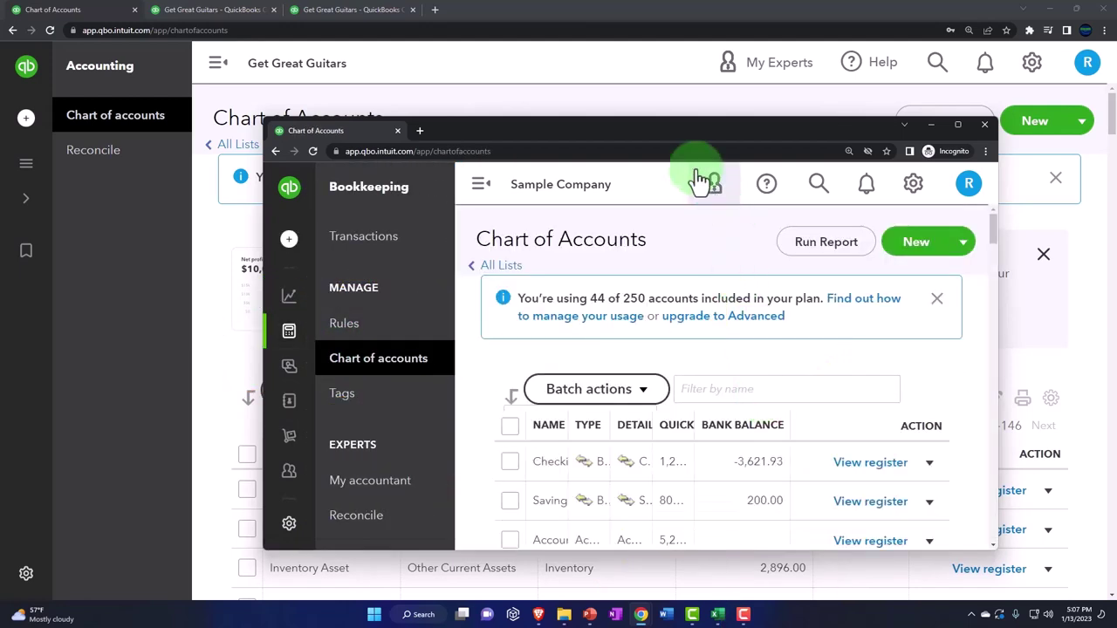
left_click_drag(637, 140, 1116, 135)
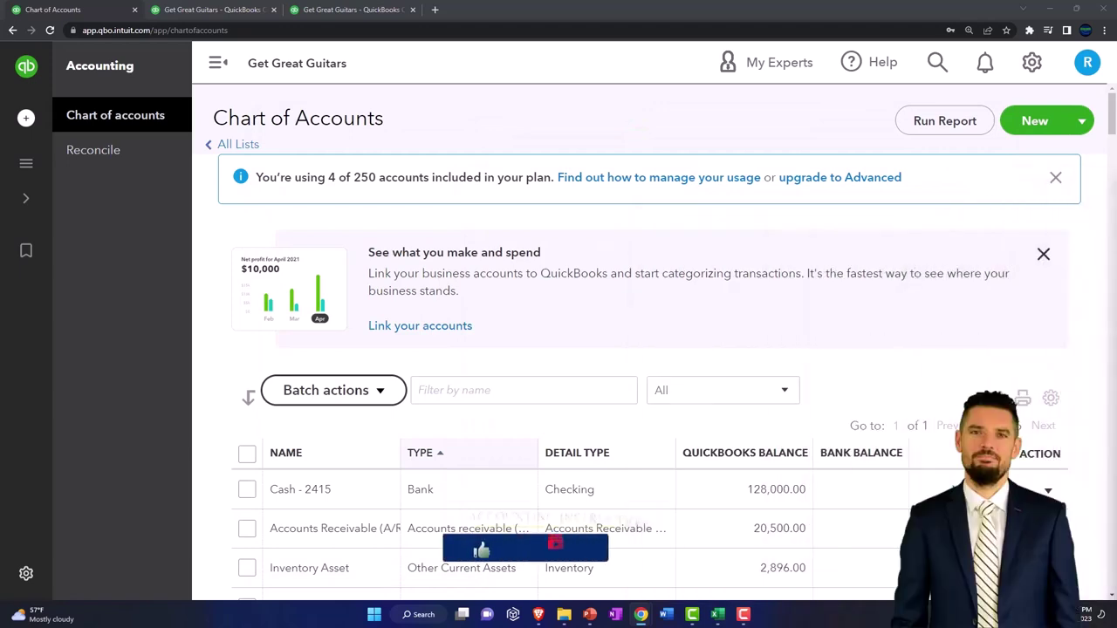
- Collapse the sidebar and scroll down to the Fixed Assets accounts, Buildings through Vehicles
left_click(219, 64)
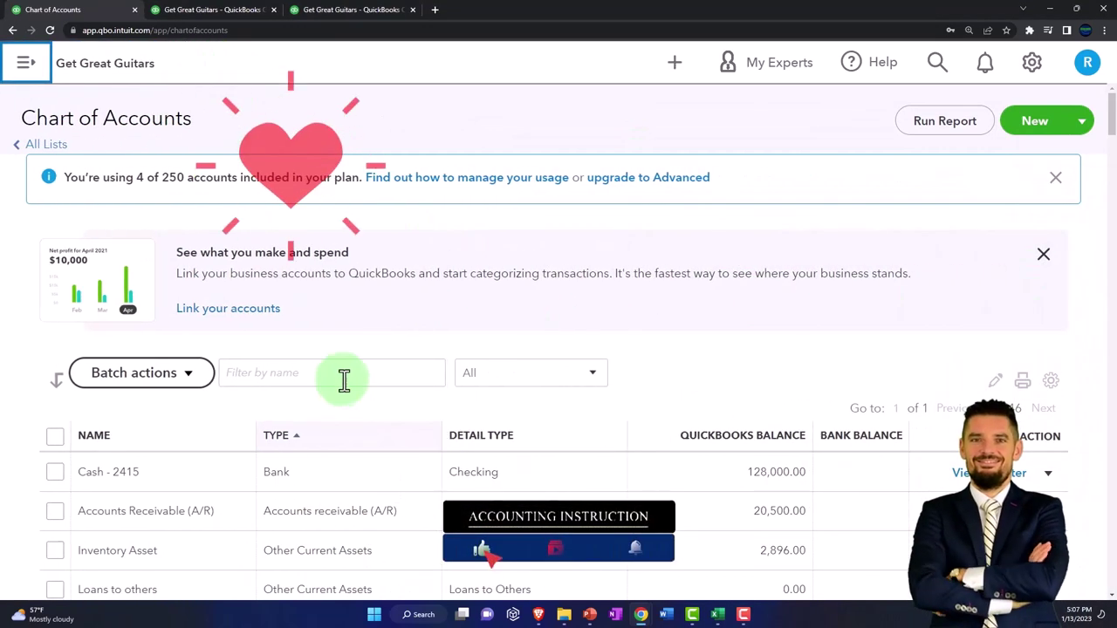
scroll(344, 388, "down", 5)
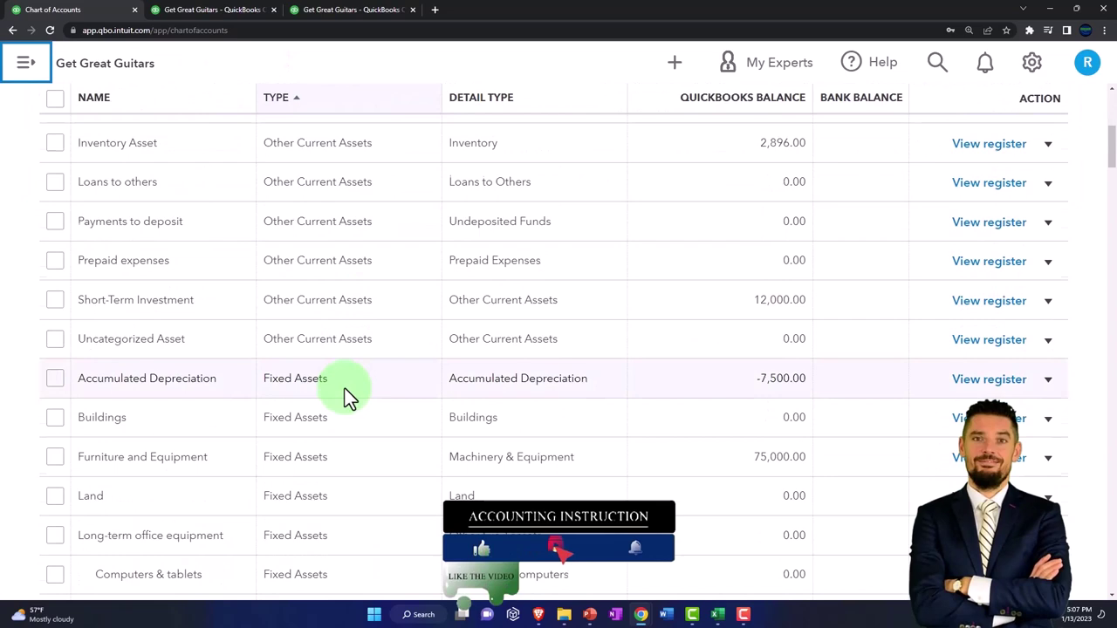
scroll(345, 388, "down", 1)
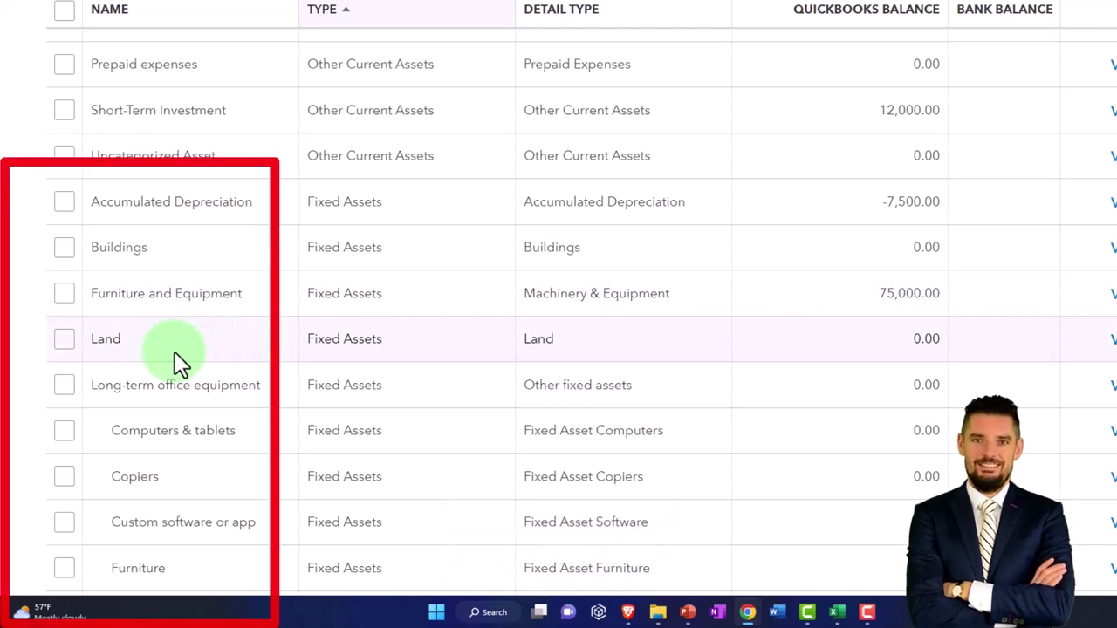
scroll(170, 375, "down", 2)
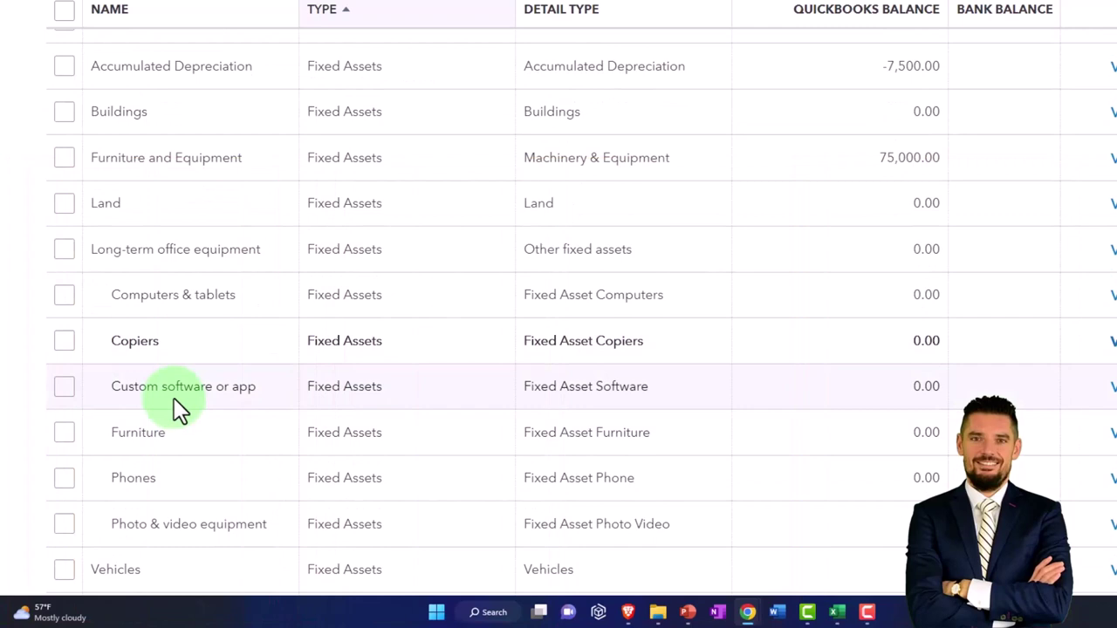
scroll(171, 400, "down", 1)
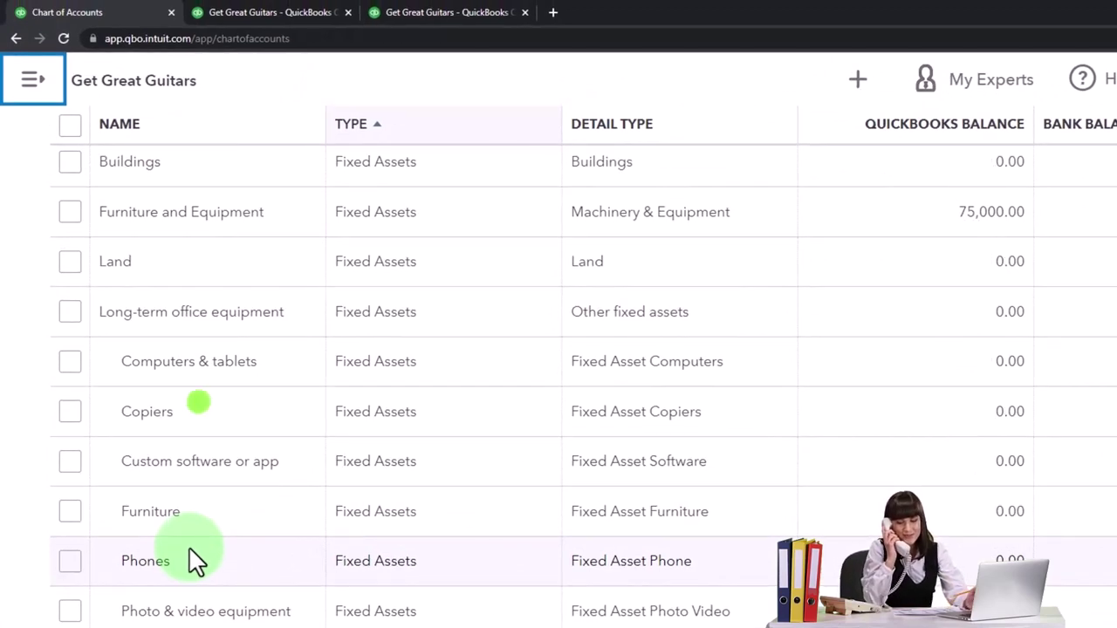
left_click(188, 556)
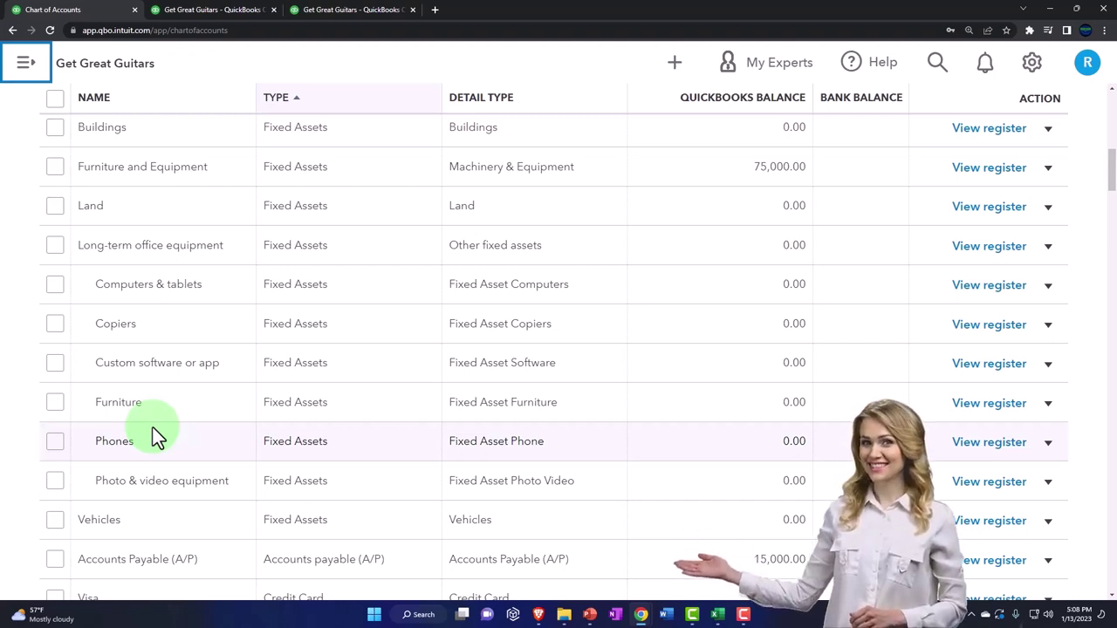
left_click(718, 616)
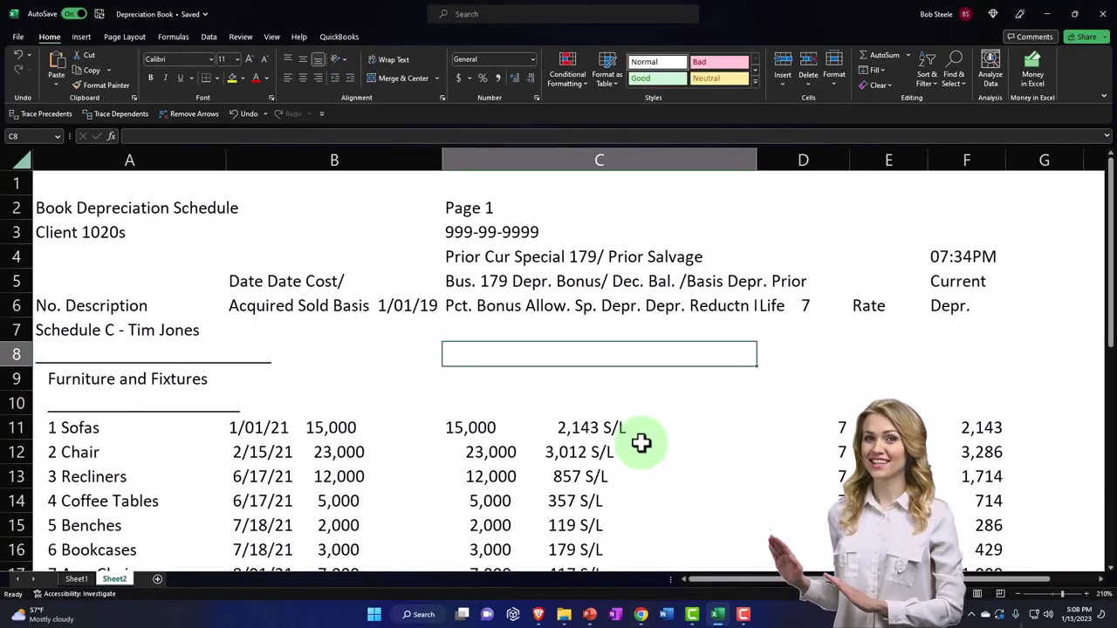
scroll(641, 442, "down", 4)
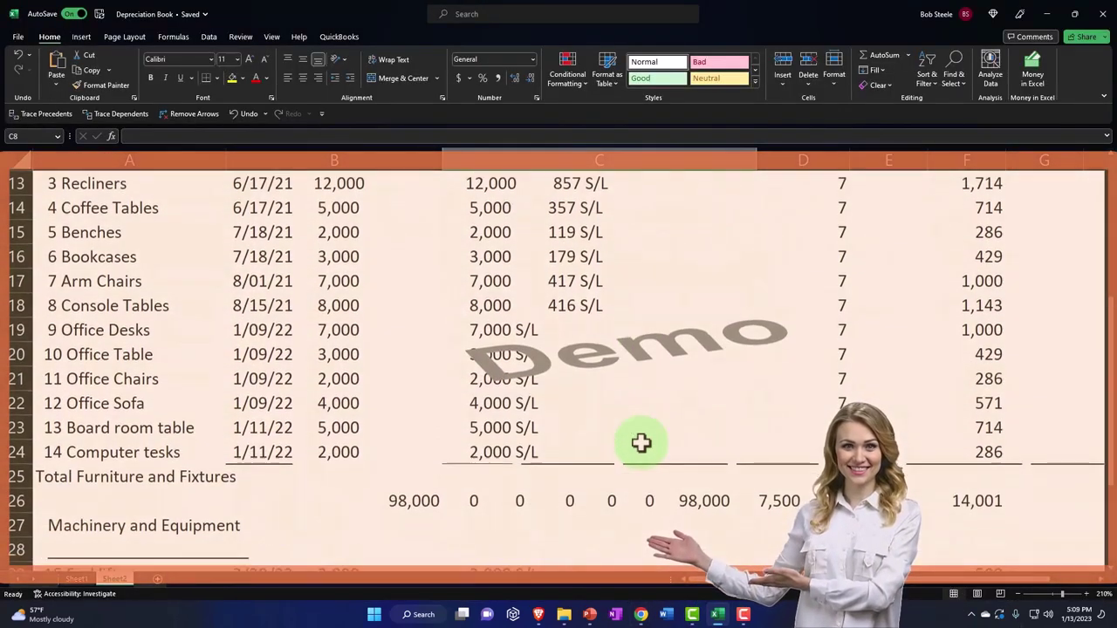
scroll(641, 442, "up", 3)
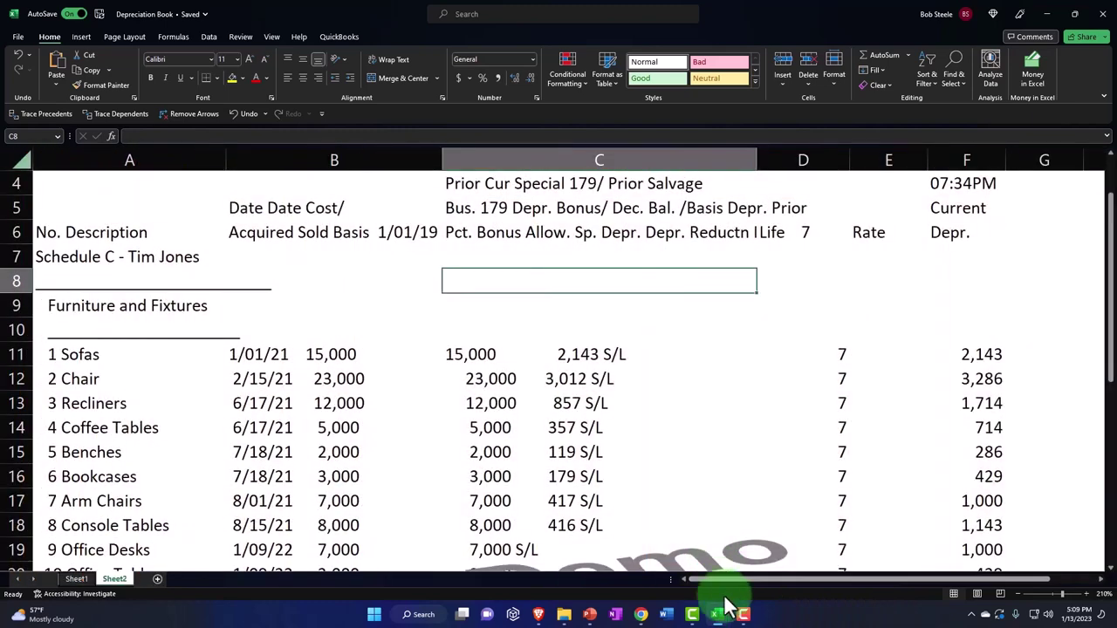
left_click(723, 617)
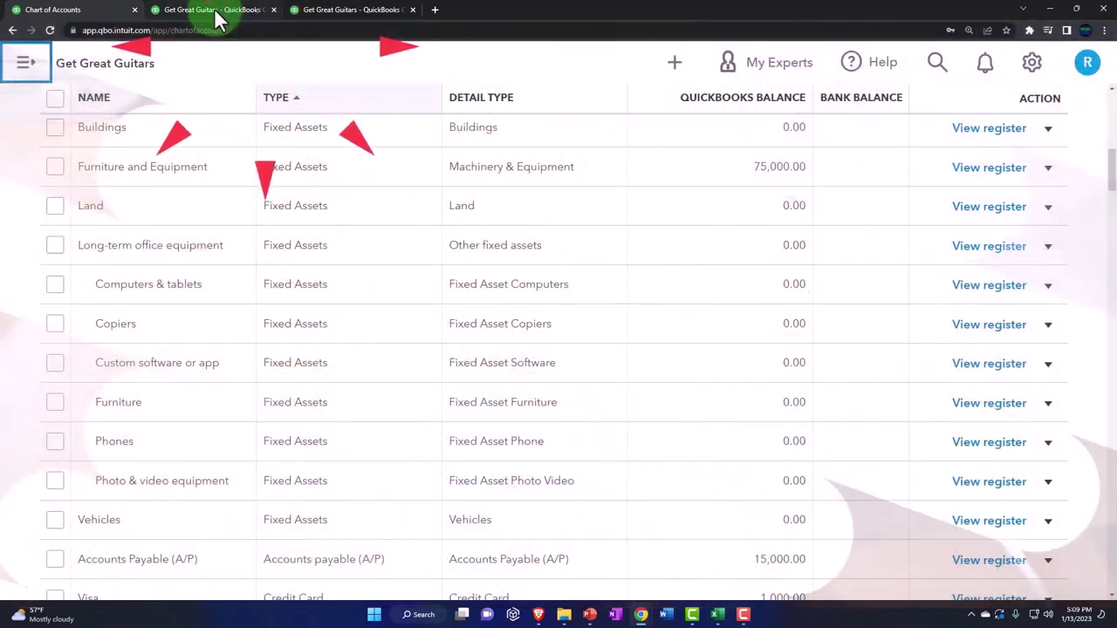
- Show the Balance Sheet enlarged, with Total Fixed Assets at 67,500.00
left_click(215, 10)
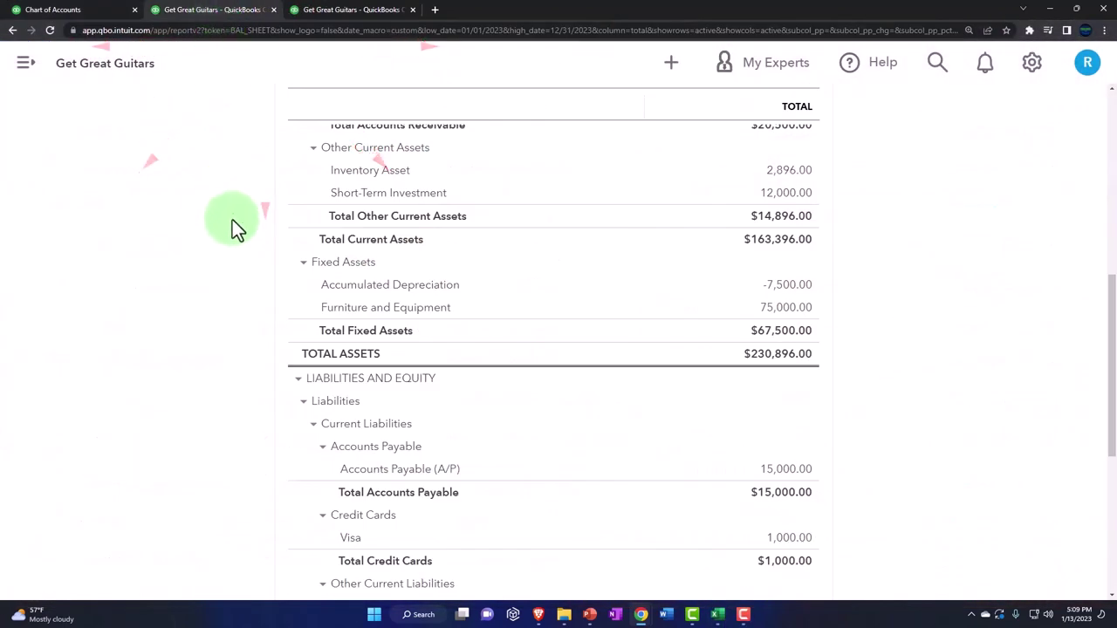
key("ctrl+plus")
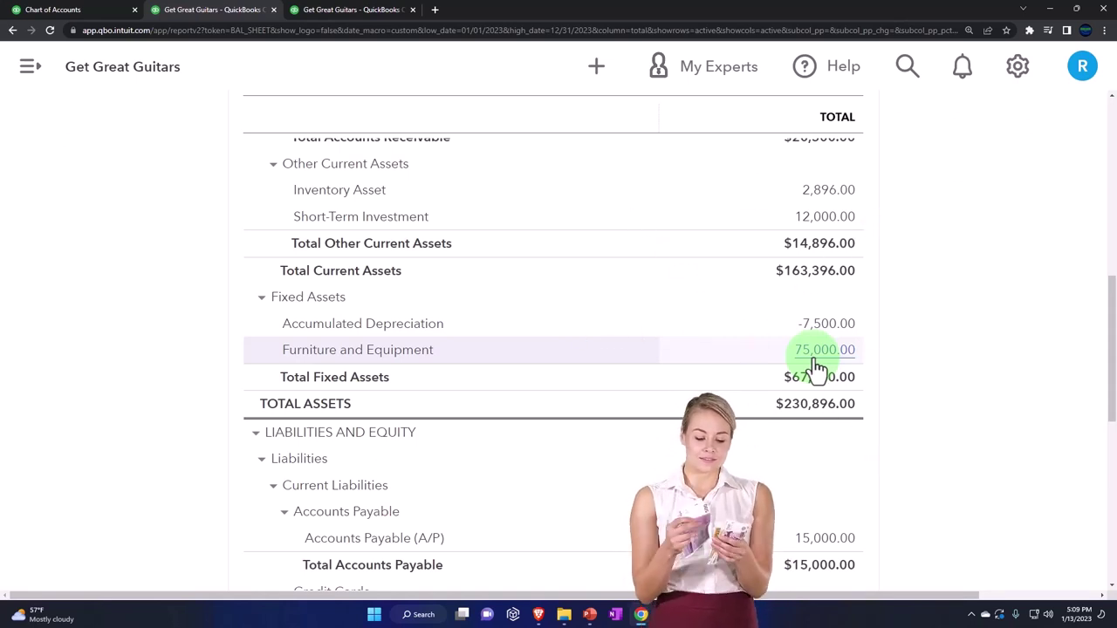
- View the body of the January–December 2023 Profit and Loss report, which holds no data
left_click(369, 10)
mouse_move(515, 422)
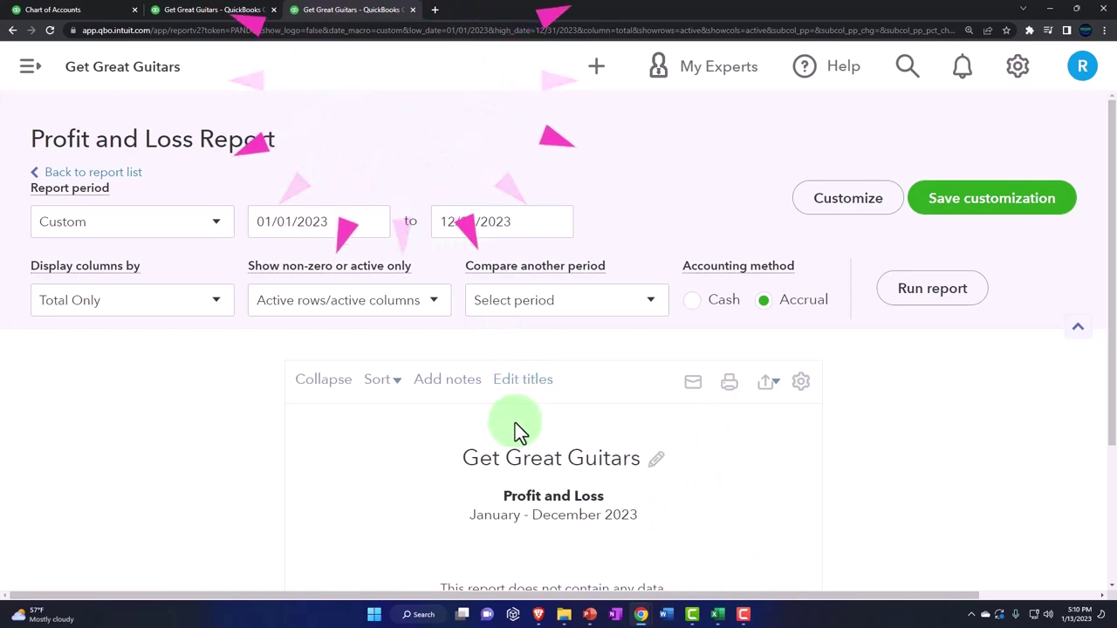
scroll(515, 423, "down", 2)
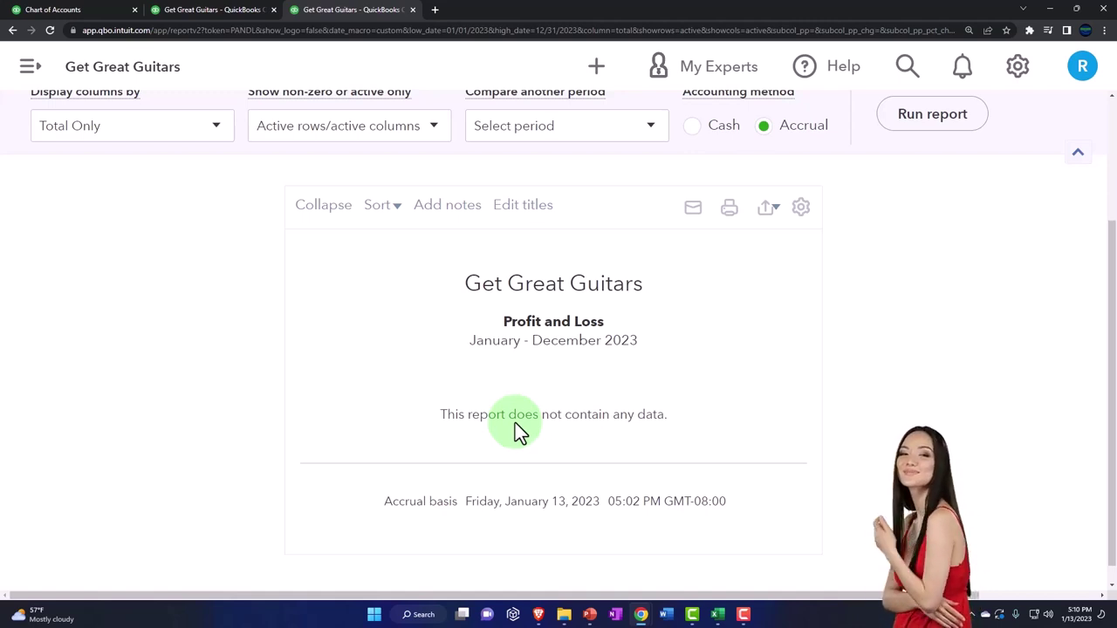
- Review the Balance Sheet's fixed asset lines, then bring the Excel Depreciation Book forward
left_click(224, 18)
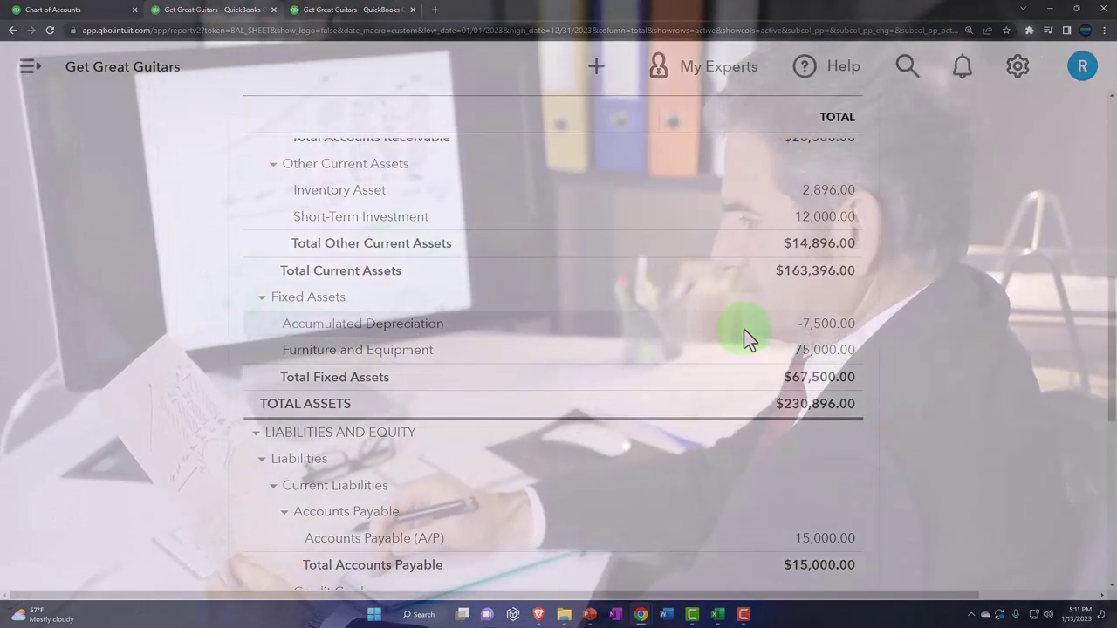
scroll(744, 330, "up", 3)
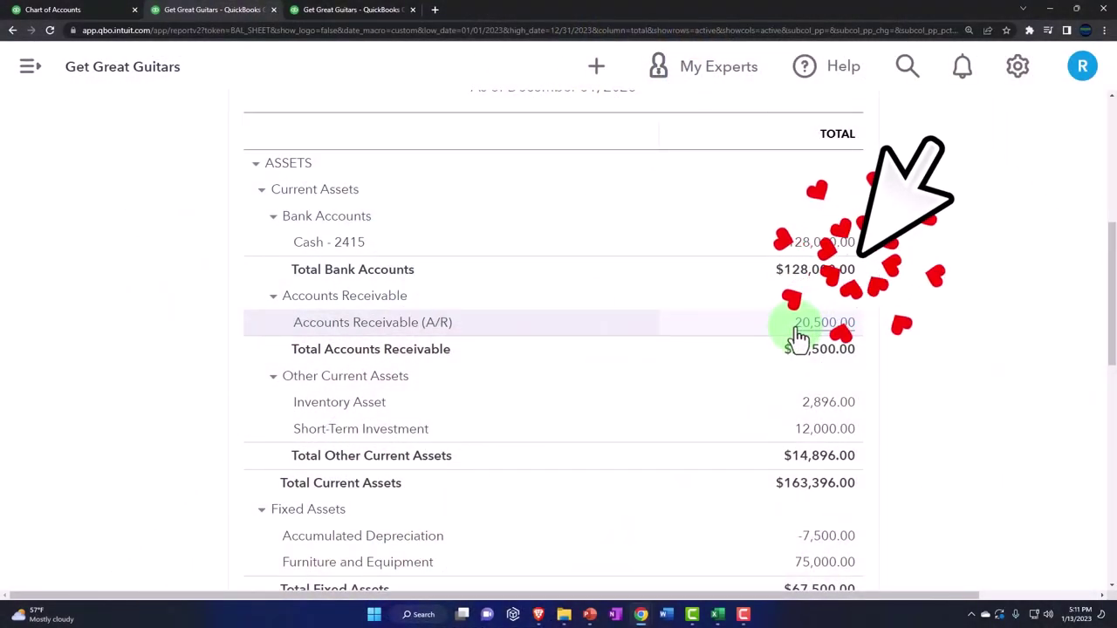
scroll(796, 333, "down", 2)
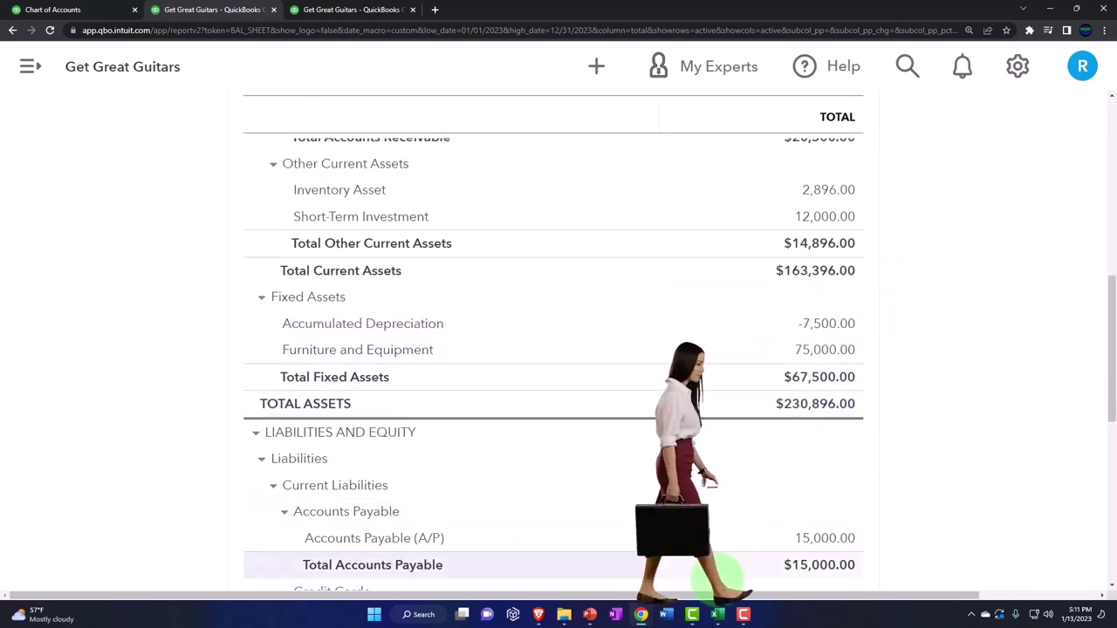
left_click(718, 614)
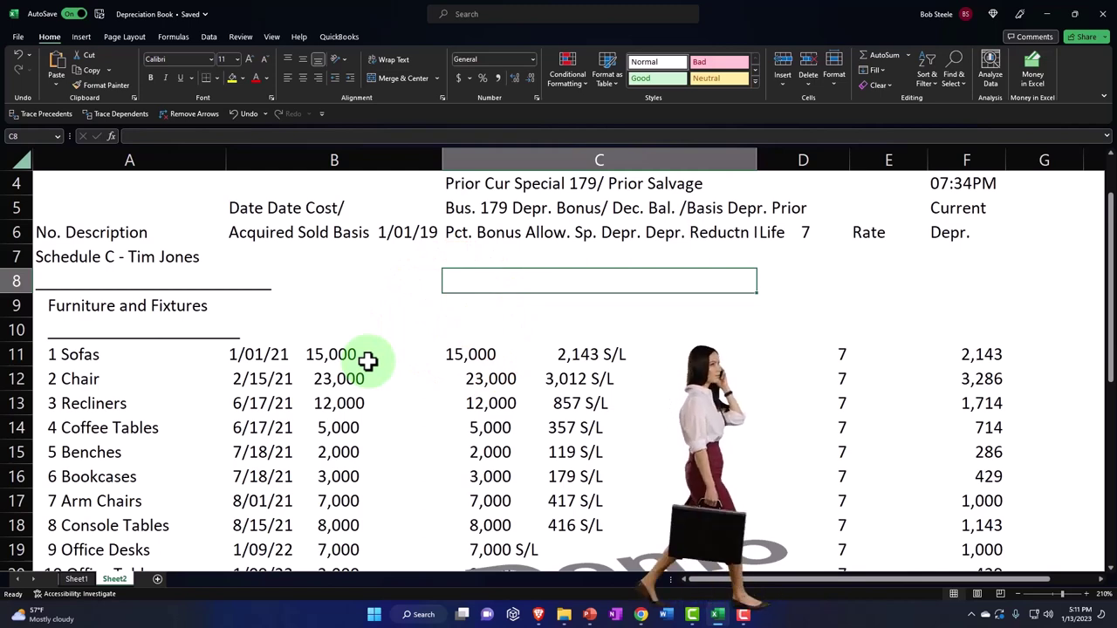
- Step through the Sofas and Coffee Tables rows and mark the 14,001 furniture depreciation total
scroll(368, 361, "down", 1)
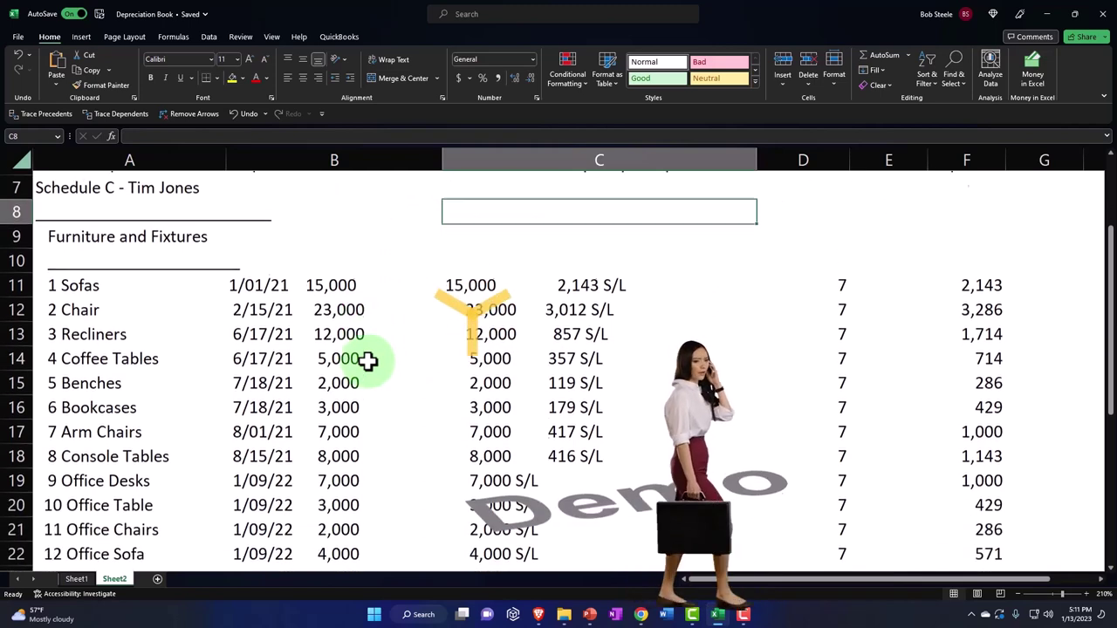
left_click(107, 289)
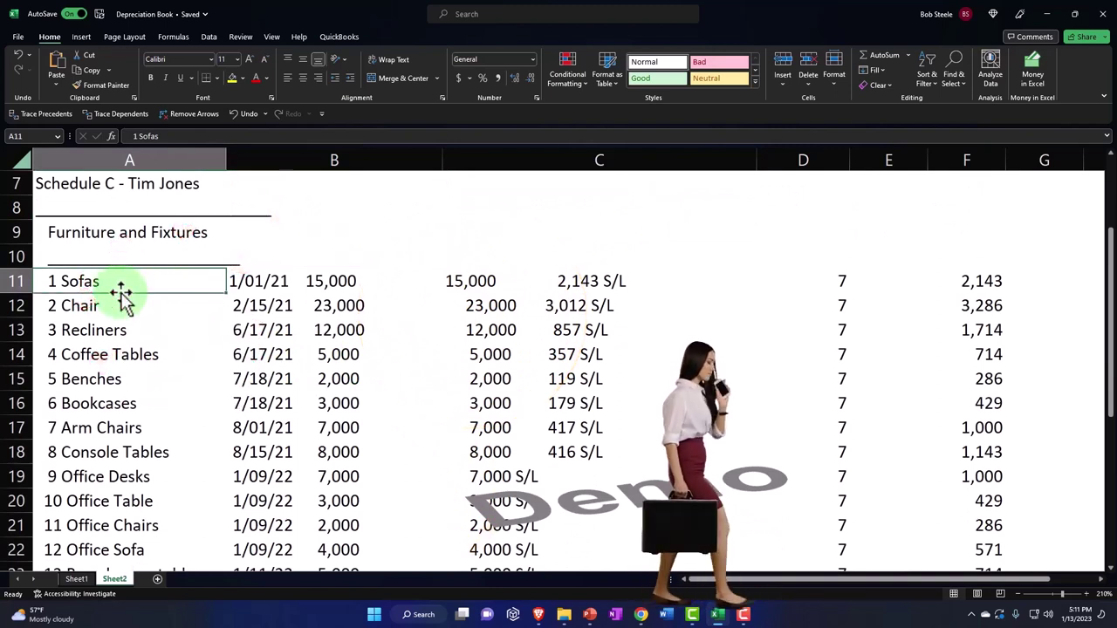
key("Down")
key("Down")
key("Down")
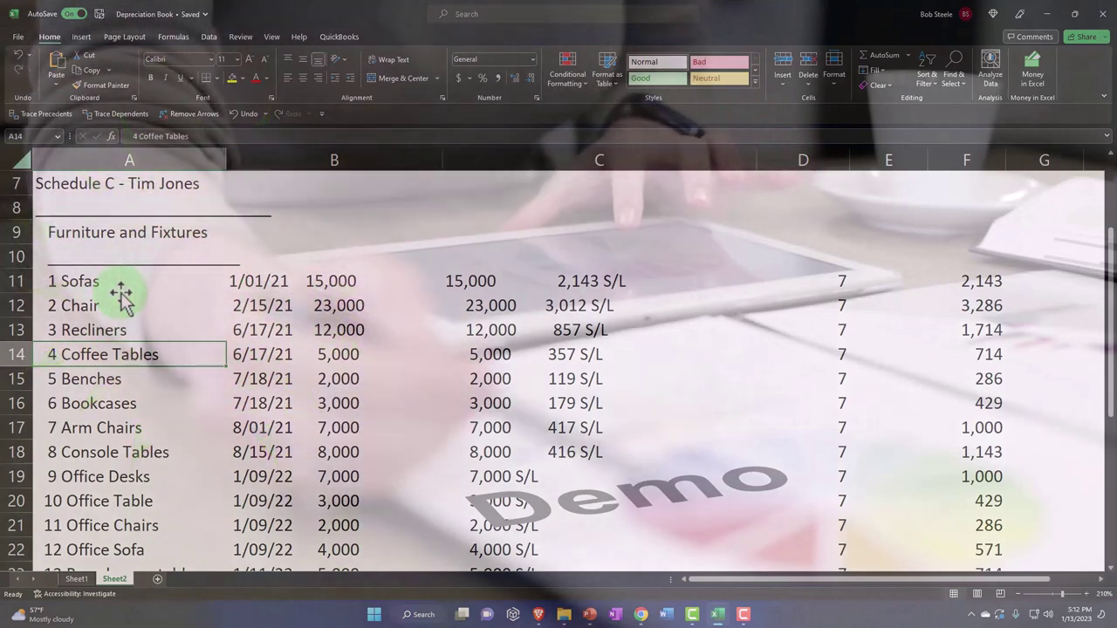
scroll(725, 364, "down", 3)
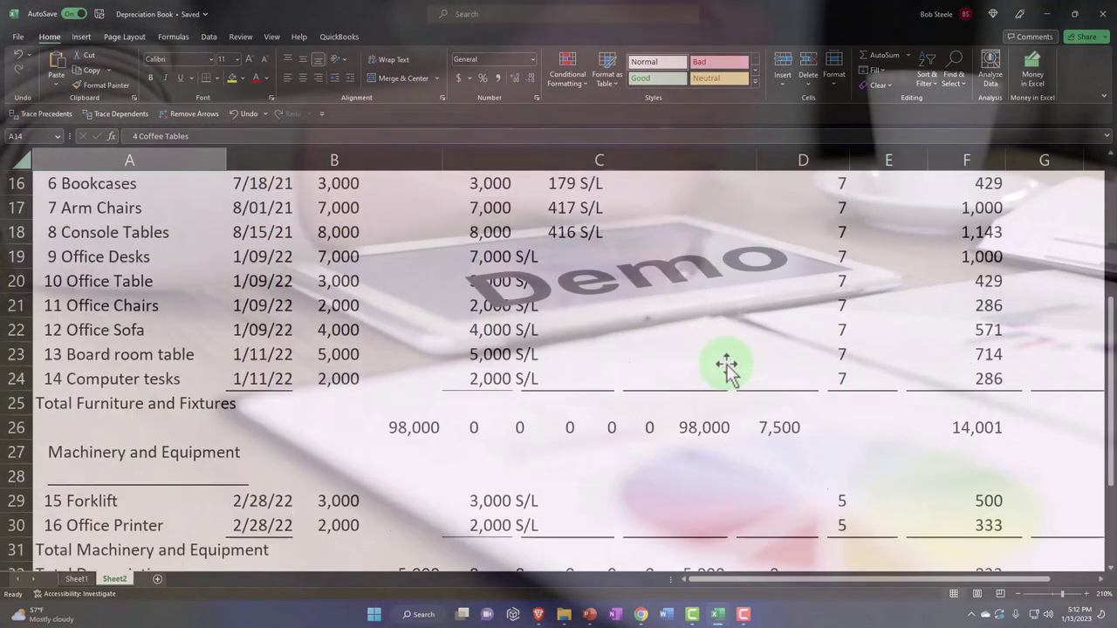
mouse_move(1012, 376)
left_mouse_down()
mouse_move(1060, 386)
mouse_move(1012, 377)
left_mouse_up()
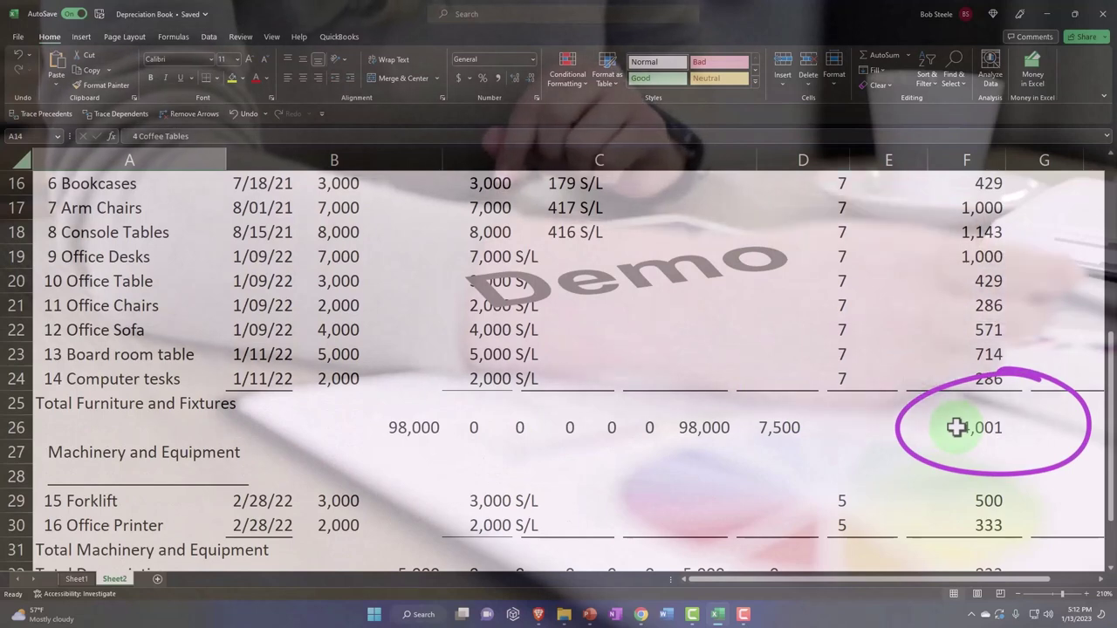
- Return to the Furniture and Fixtures heading and review its 7-year straight-line depreciation rows
scroll(957, 427, "up", 2)
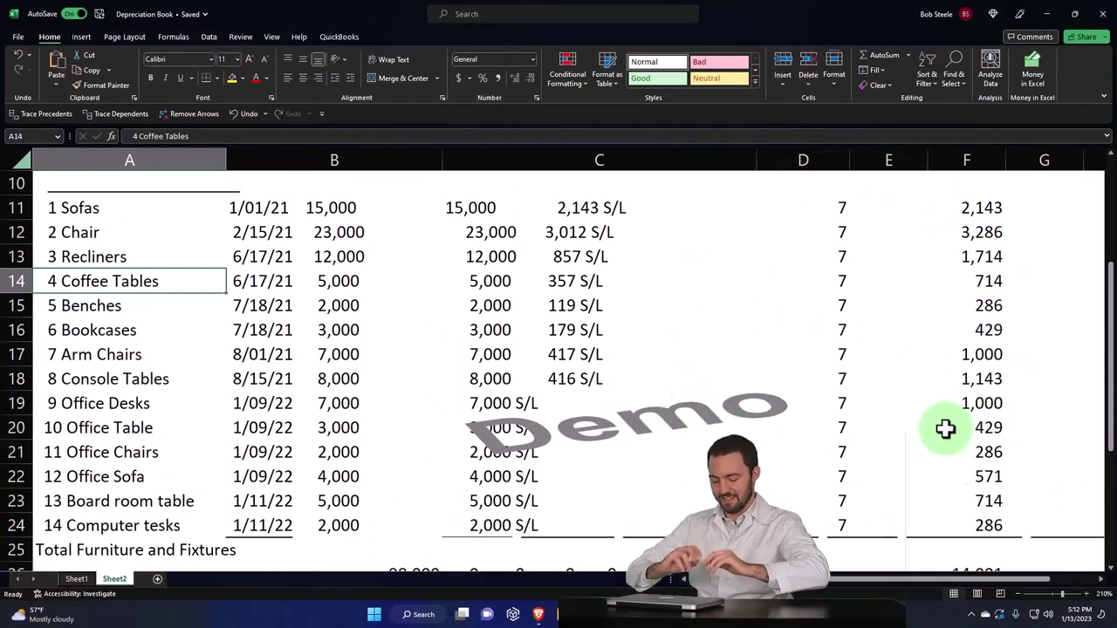
scroll(236, 375, "up", 1)
left_click(74, 235)
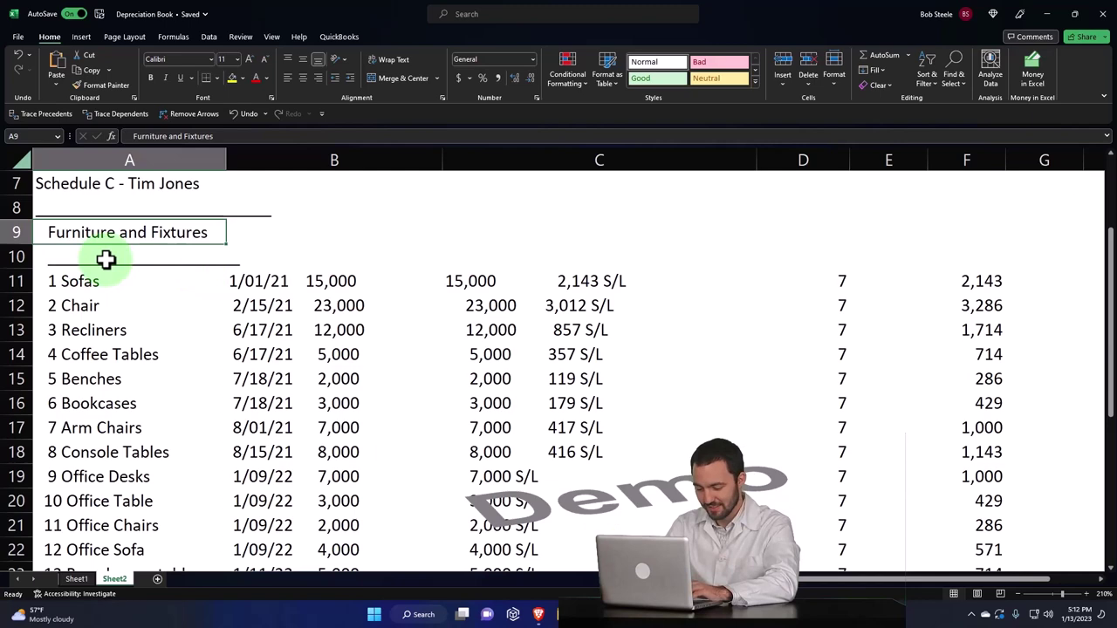
scroll(105, 260, "down", 4)
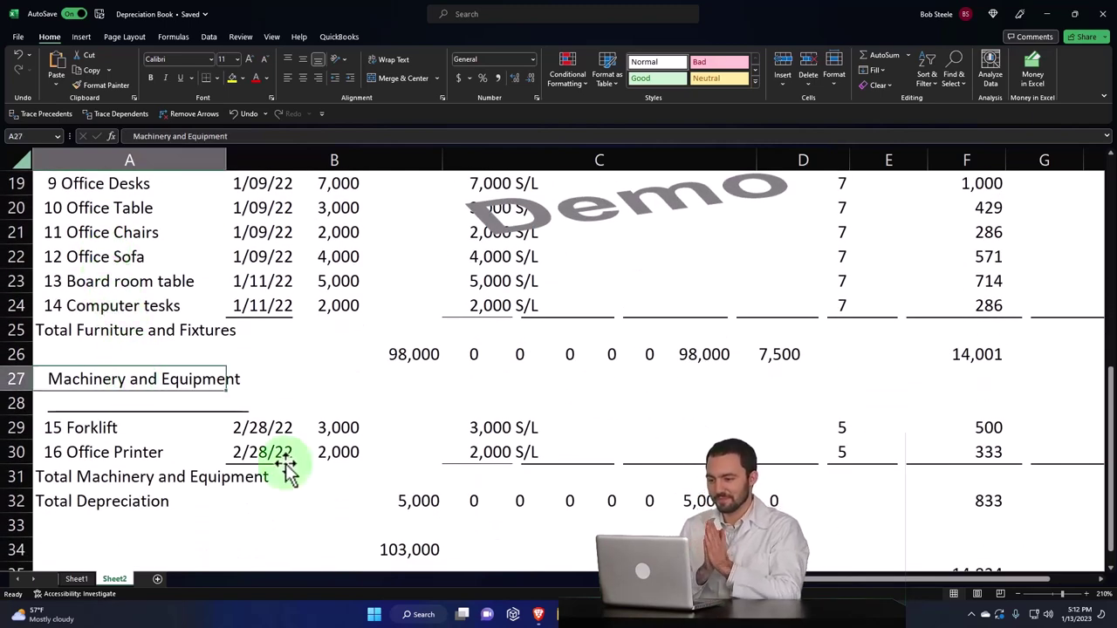
scroll(287, 469, "down", 1)
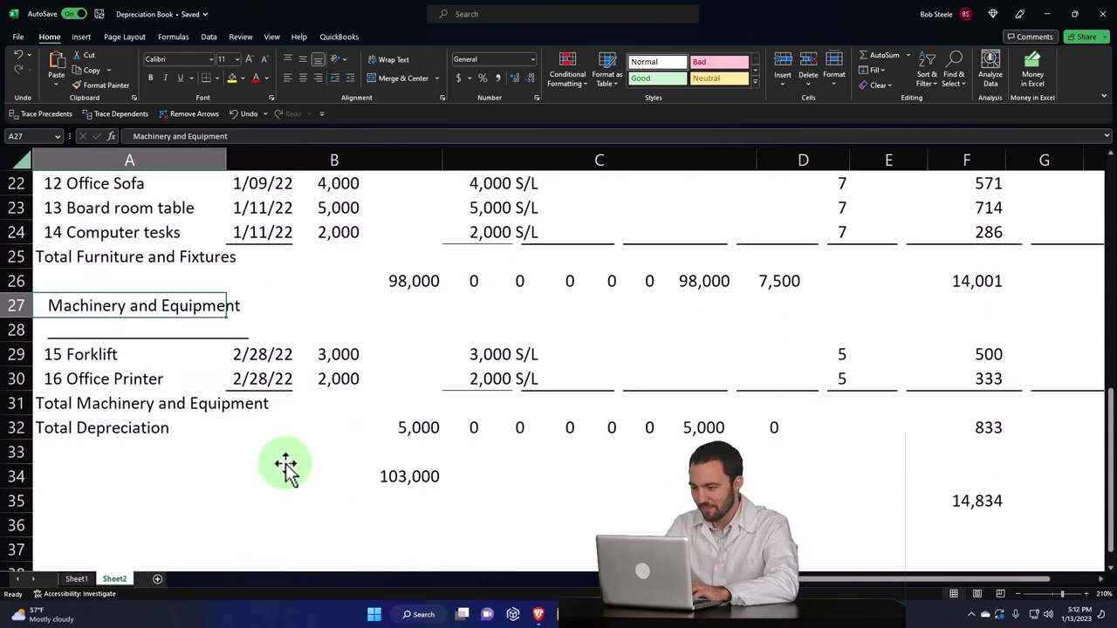
scroll(287, 470, "up", 5)
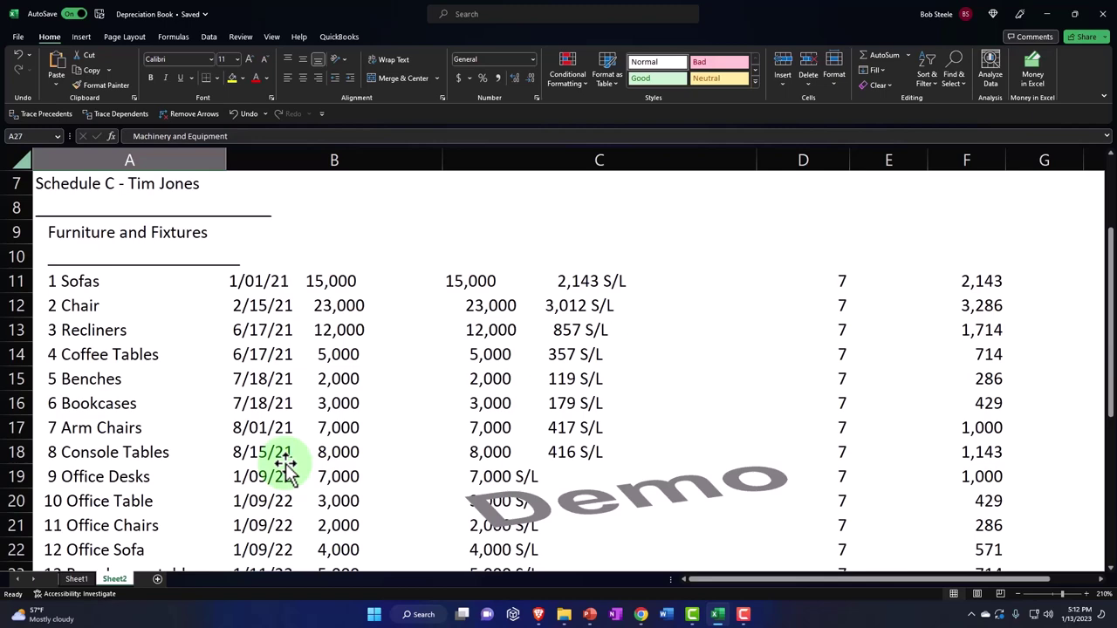
- Minimize Excel and return to the Chart of Accounts showing Furniture and Equipment at 75,000.00
left_click(721, 611)
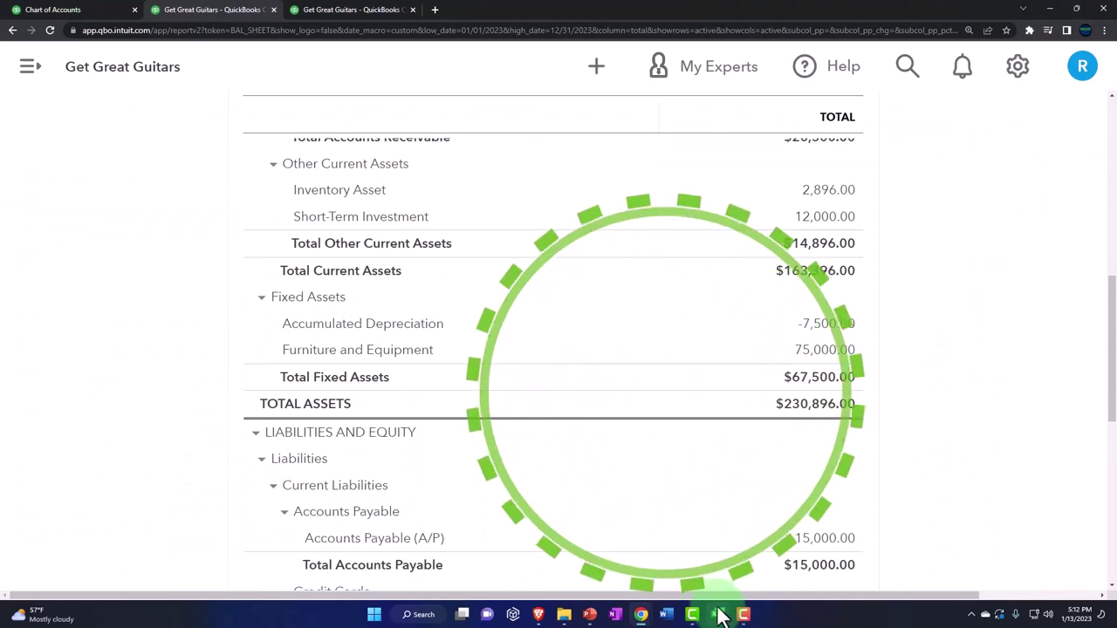
left_click(98, 9)
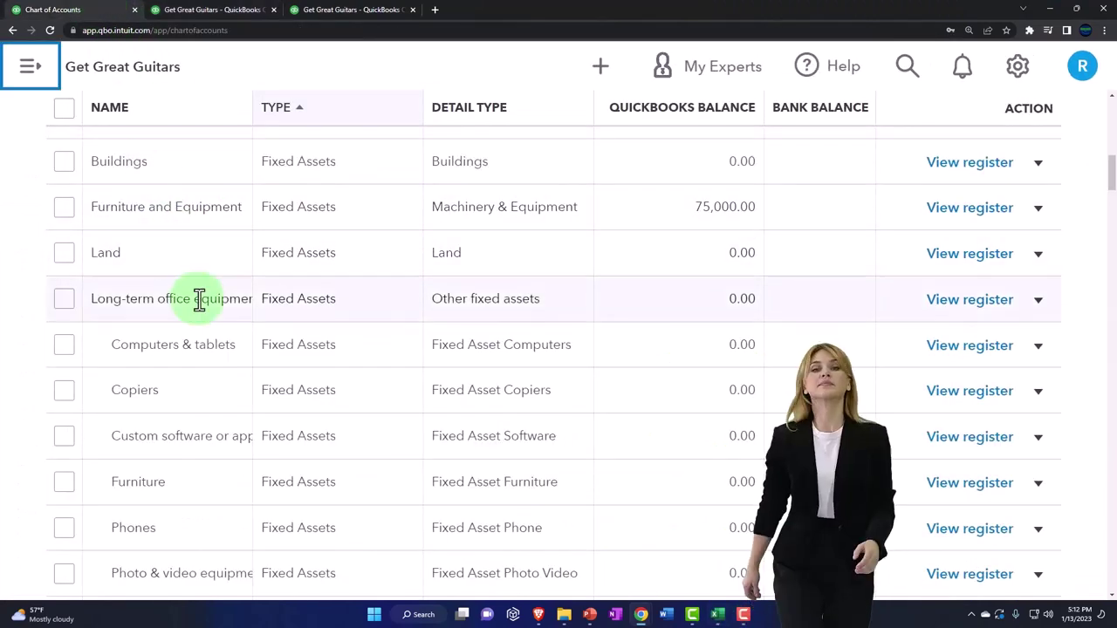